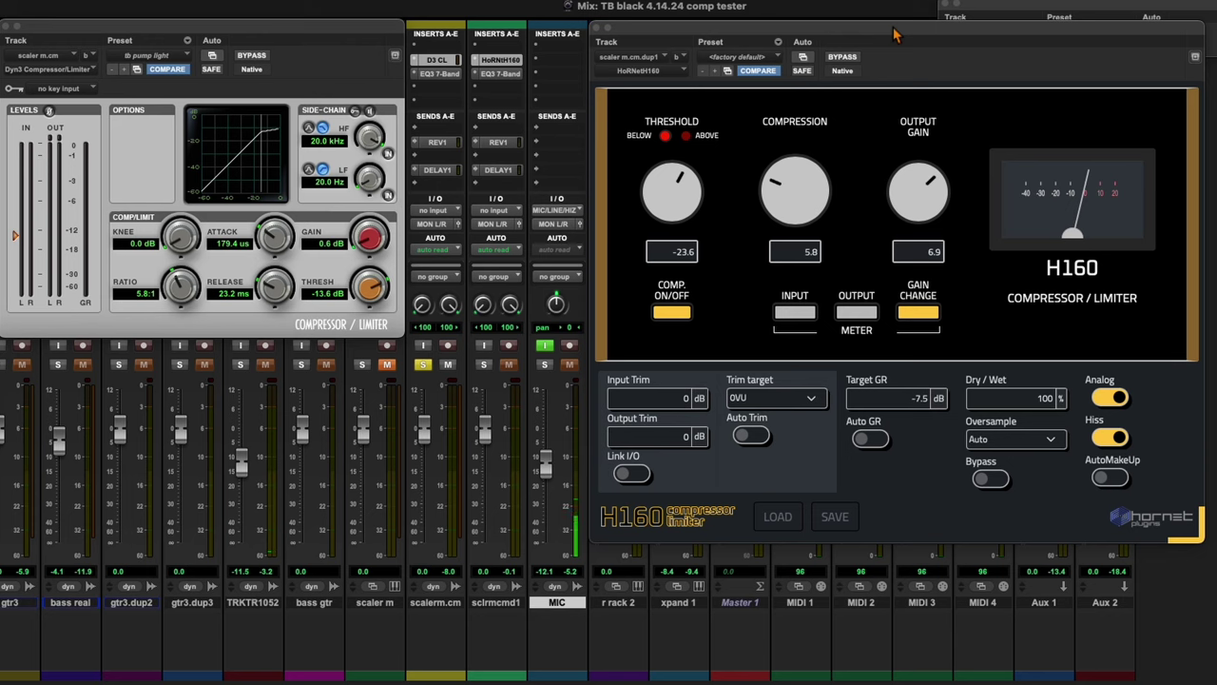
Shift the H160 window slightly and raise the MIC channel's volume to -7.0 dB.
{"action": "left_click_drag", "start_coordinate": [894, 34], "coordinate": [896, 33]}
{"action": "left_click_drag", "start_coordinate": [1089, 38], "coordinate": [1216, 38]}
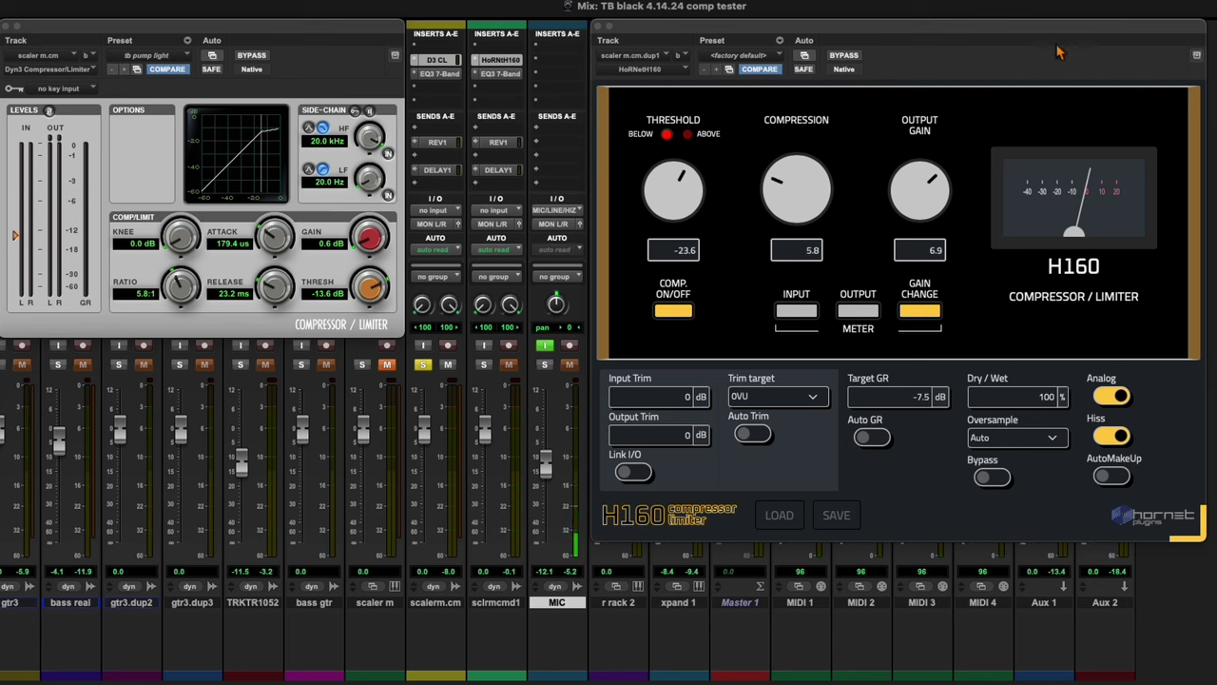
{"action": "left_click_drag", "start_coordinate": [546, 464], "coordinate": [563, 429]}
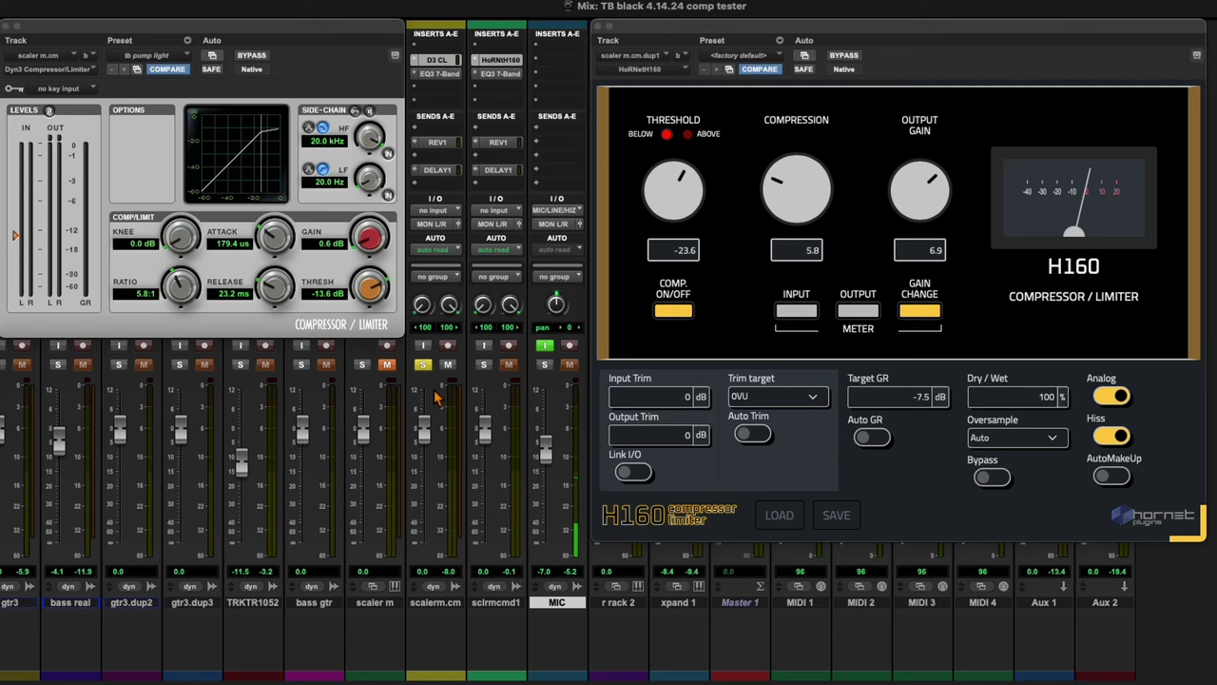
Start playback, show the EQ3 7-Band on the scalerm.cm track and place its window directly beneath the Dyn3 Compressor/Limiter.
{"action": "key", "text": "space"}
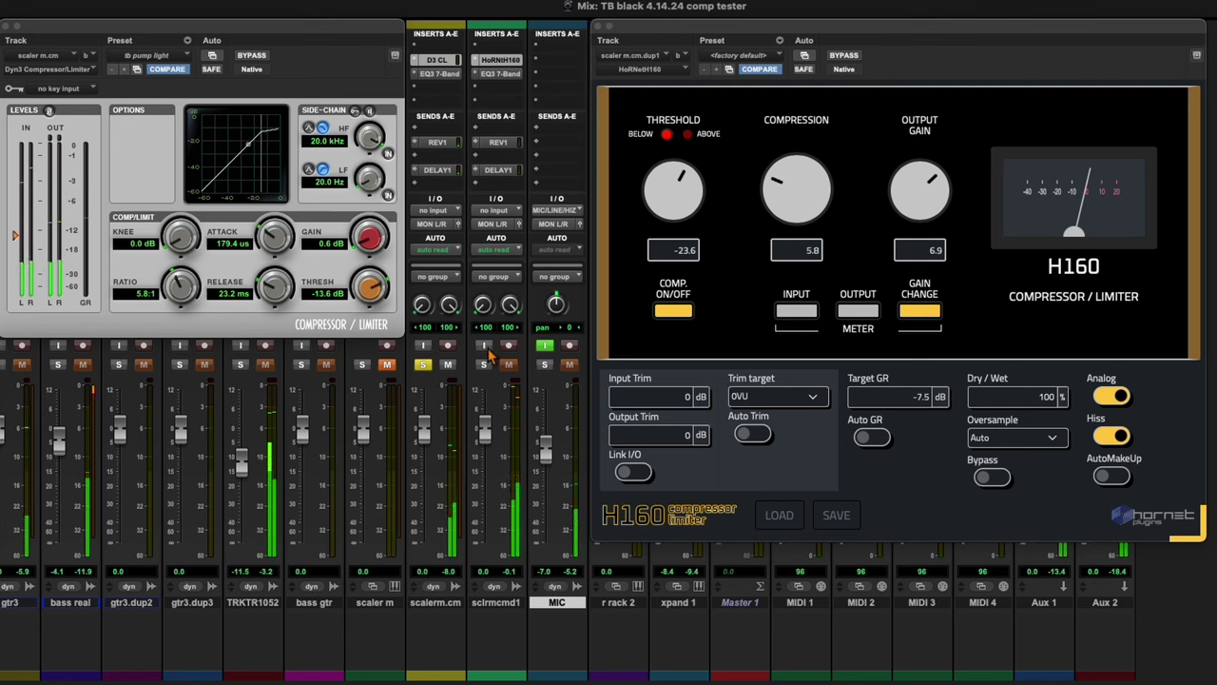
{"action": "left_click", "coordinate": [440, 74]}
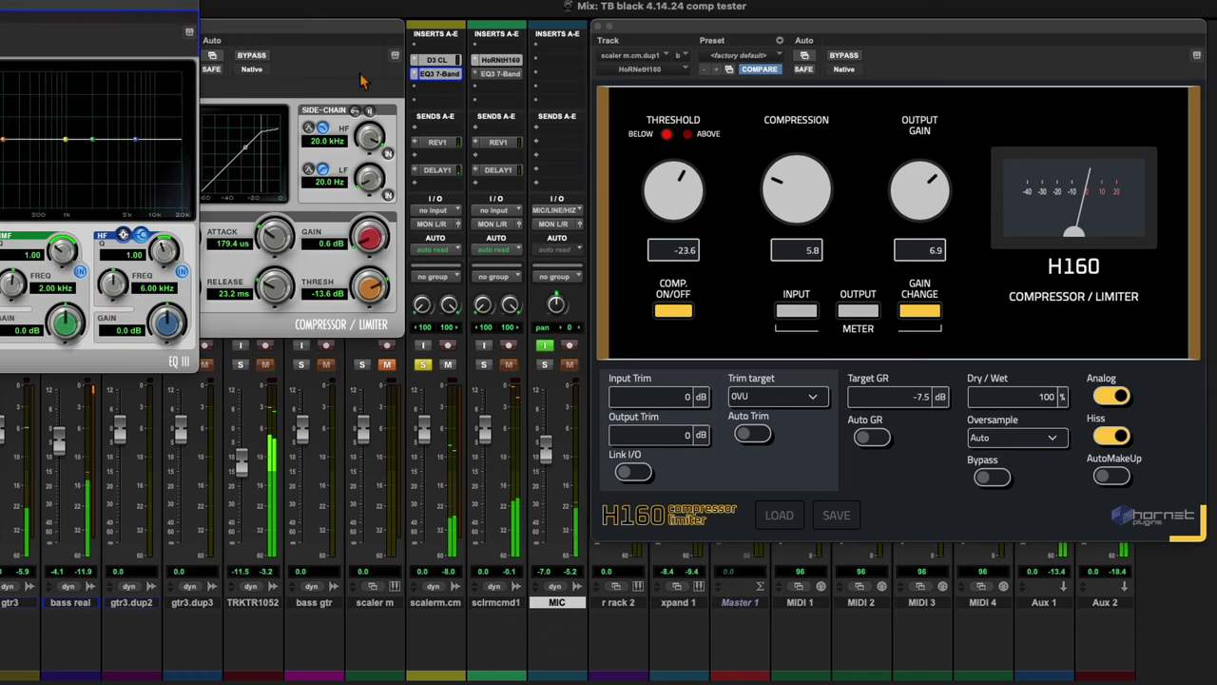
{"action": "left_click_drag", "start_coordinate": [15, 7], "coordinate": [207, 376]}
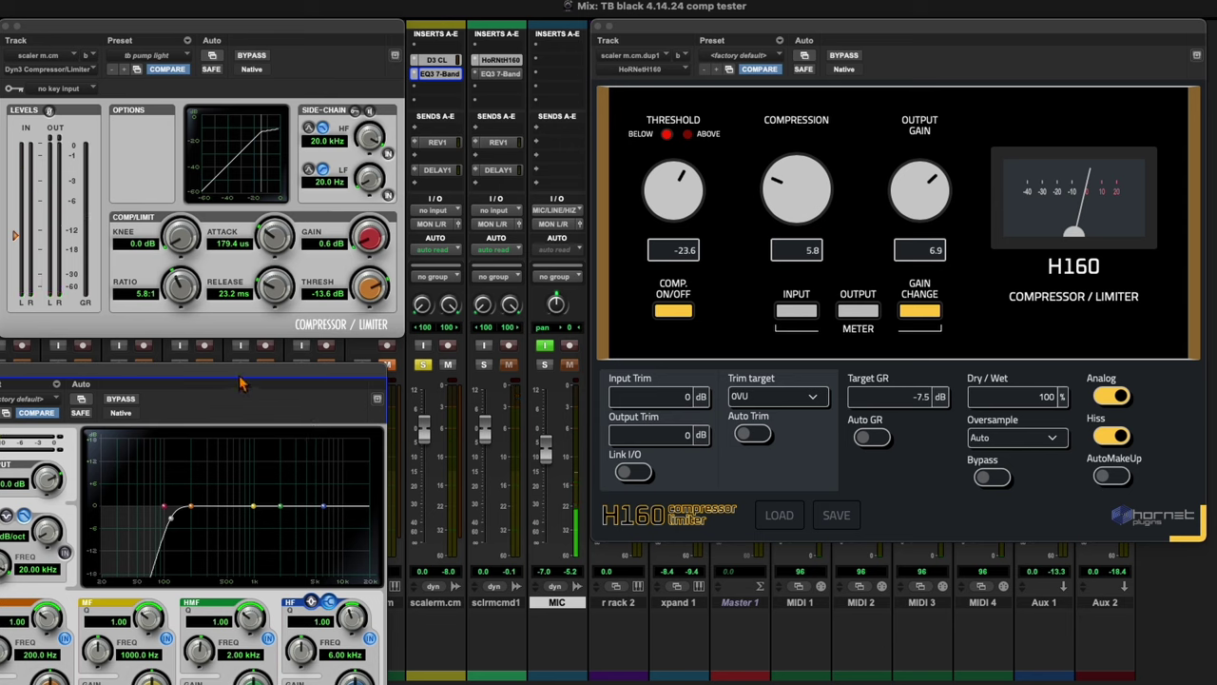
{"action": "left_click_drag", "start_coordinate": [266, 380], "coordinate": [281, 355]}
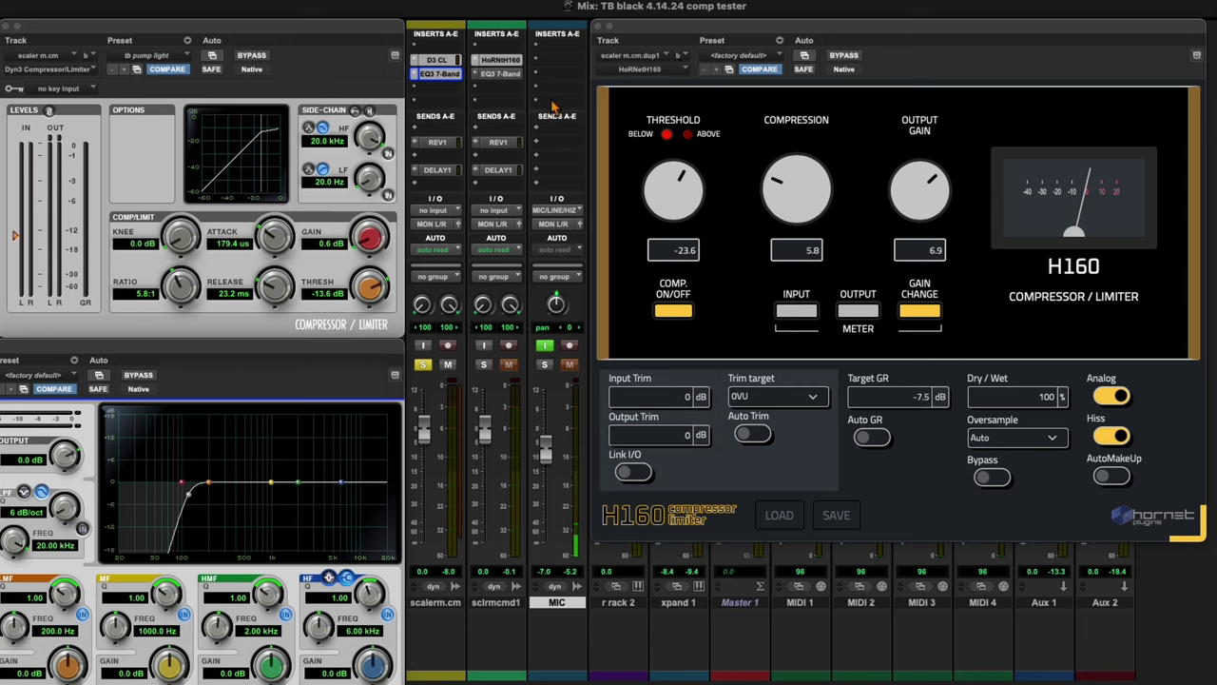
Compare the scaler m.cm track with the Dyn3 Compressor/Limiter bypassed and active during playback.
{"action": "mouse_move", "coordinate": [382, 29]}
{"action": "left_mouse_down"}
{"action": "mouse_move", "coordinate": [306, 29]}
{"action": "mouse_move", "coordinate": [380, 27]}
{"action": "left_mouse_up"}
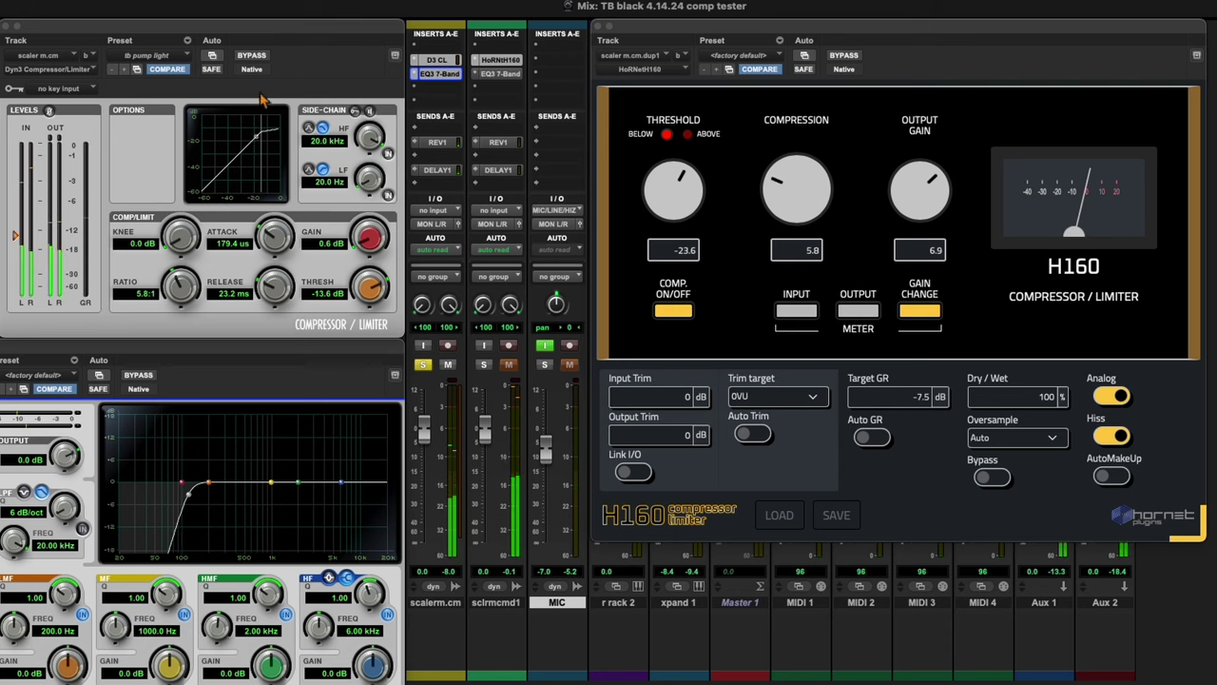
{"action": "left_click", "coordinate": [251, 55]}
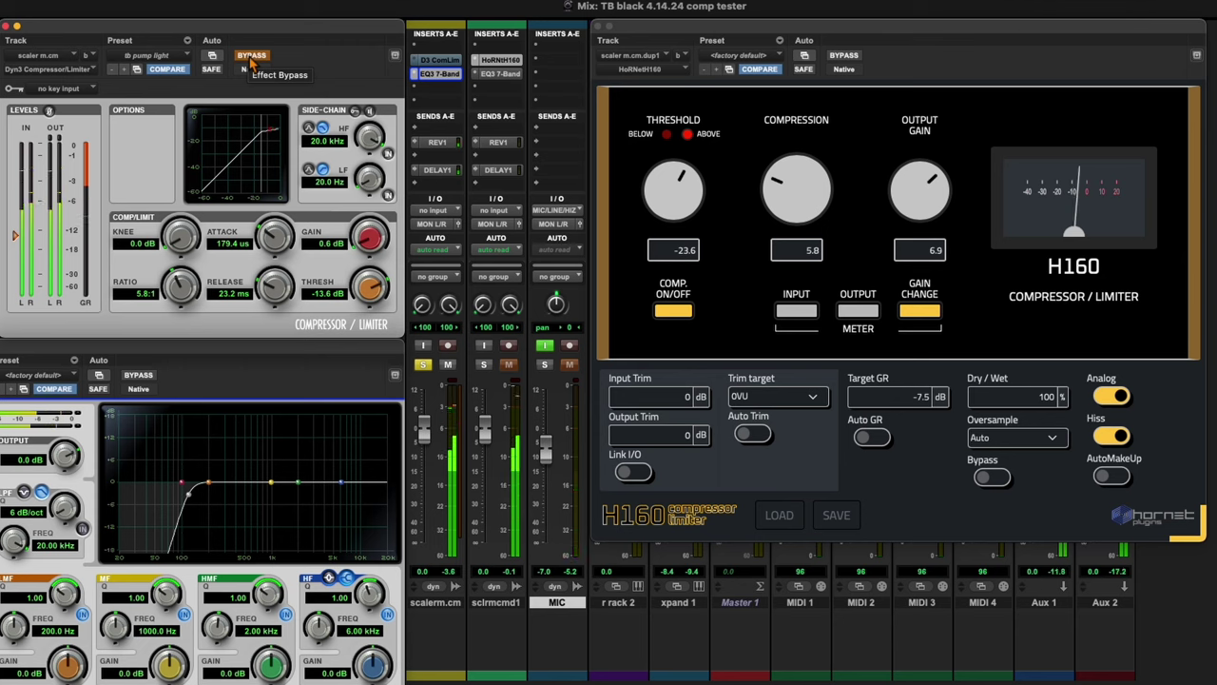
{"action": "left_click", "coordinate": [252, 57]}
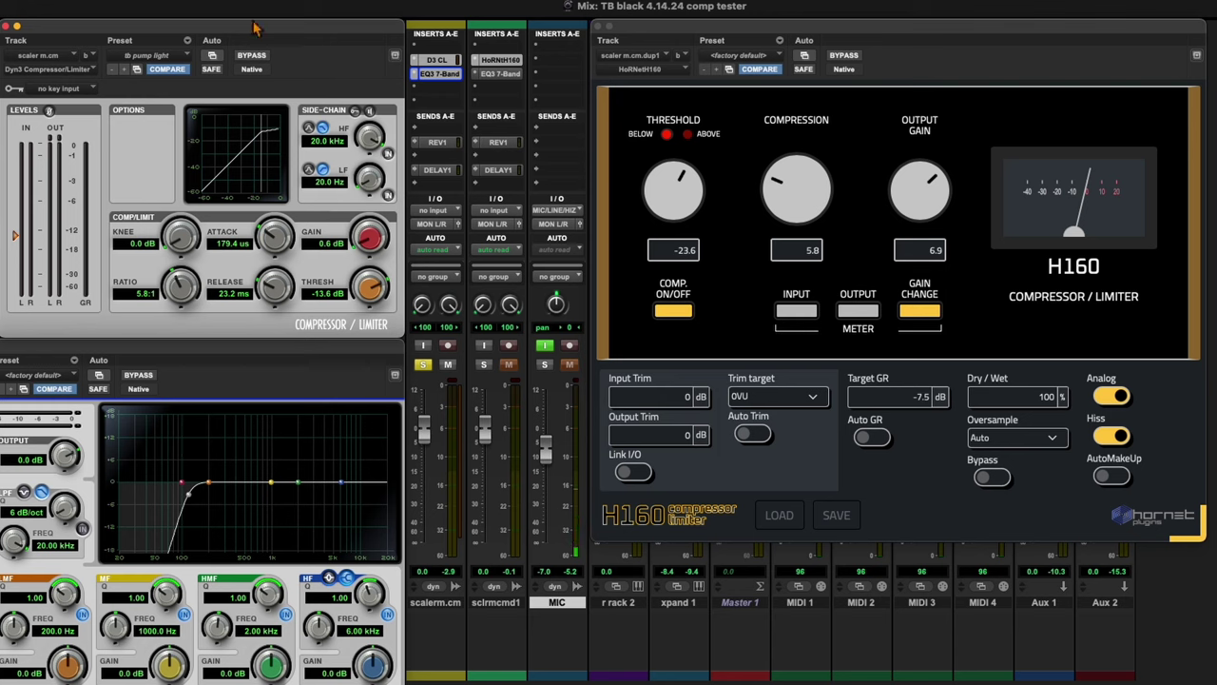
Solo the sclrmcmd1 track and set its H160 compression to 6 and threshold to -23.8.
{"action": "left_click", "coordinate": [483, 364]}
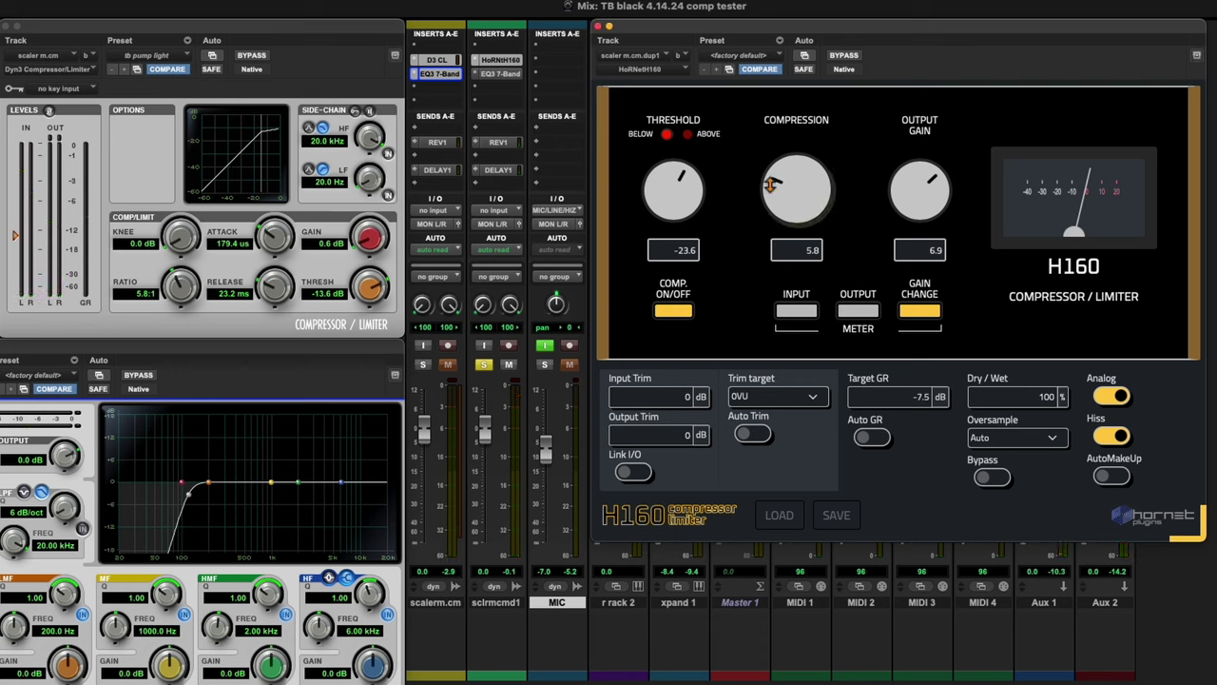
{"action": "left_click_drag", "start_coordinate": [769, 189], "coordinate": [773, 183]}
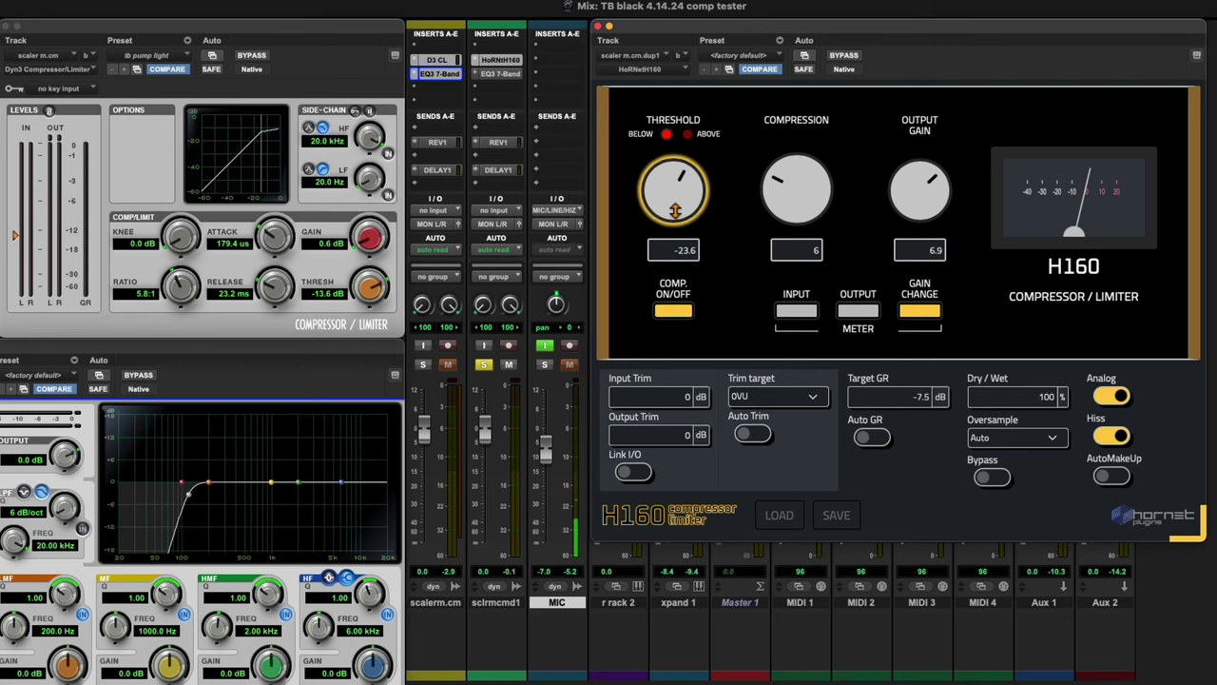
{"action": "left_click_drag", "start_coordinate": [674, 211], "coordinate": [673, 217]}
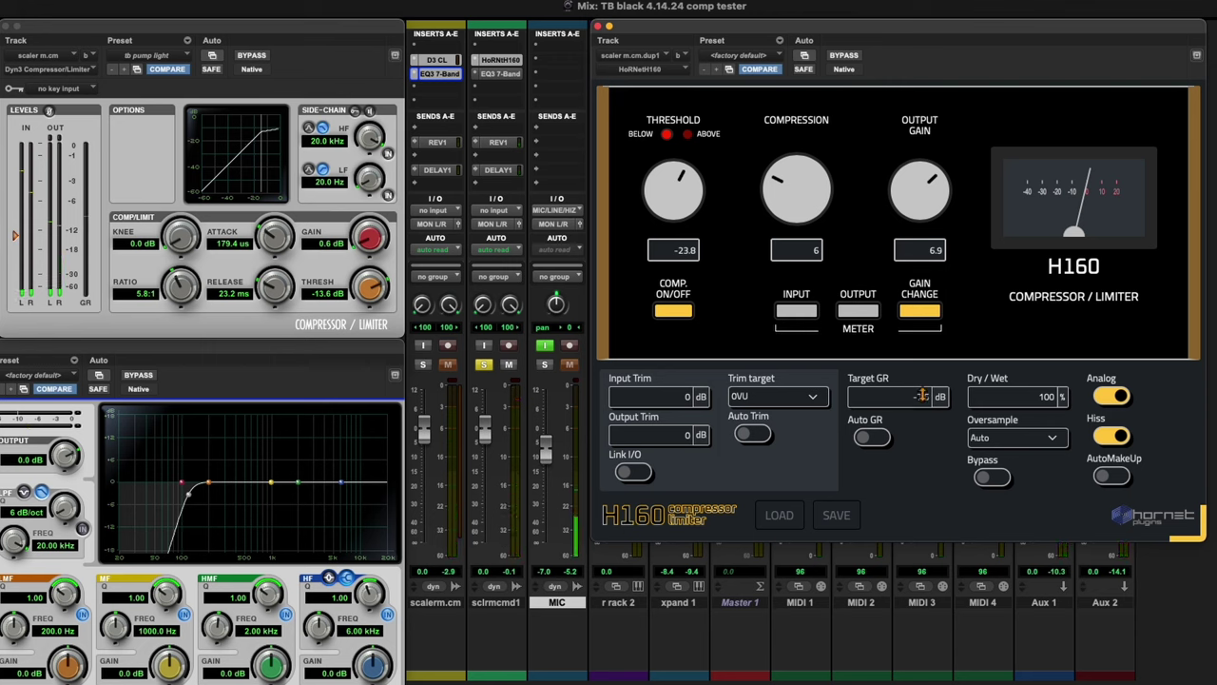
Enable Auto GR on the H160 with a target of -7.5 dB and play the track so it adapts the threshold.
{"action": "left_click", "coordinate": [880, 438]}
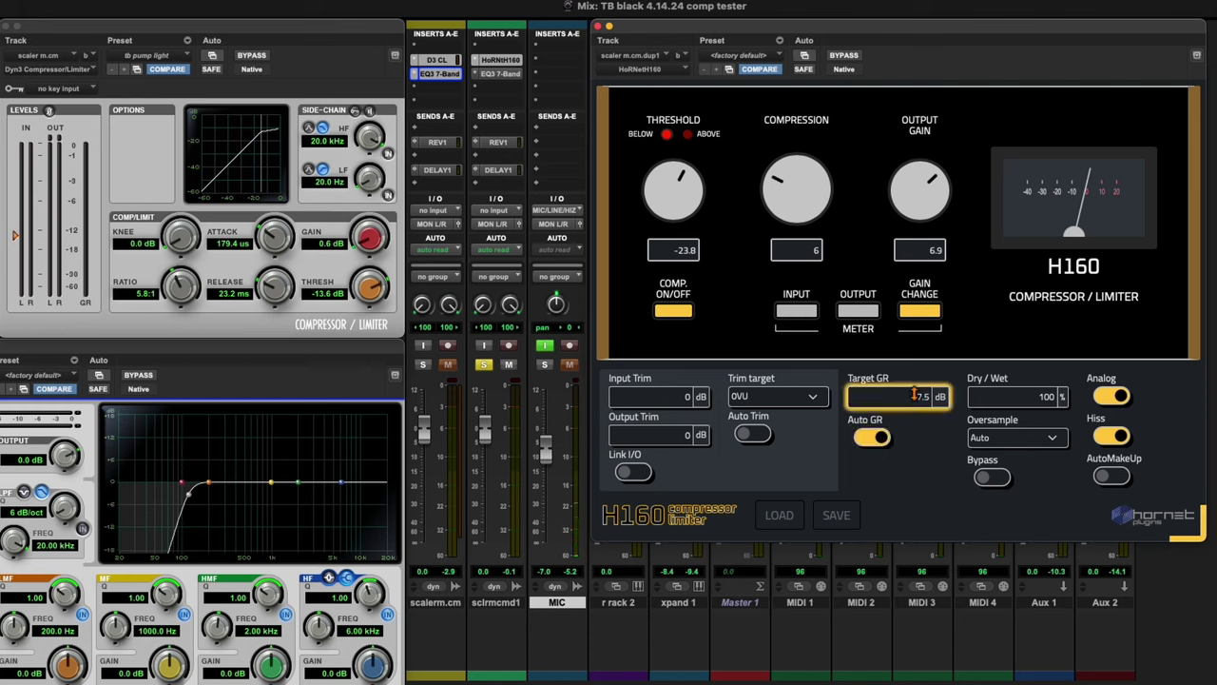
{"action": "left_click_drag", "start_coordinate": [921, 393], "coordinate": [921, 419]}
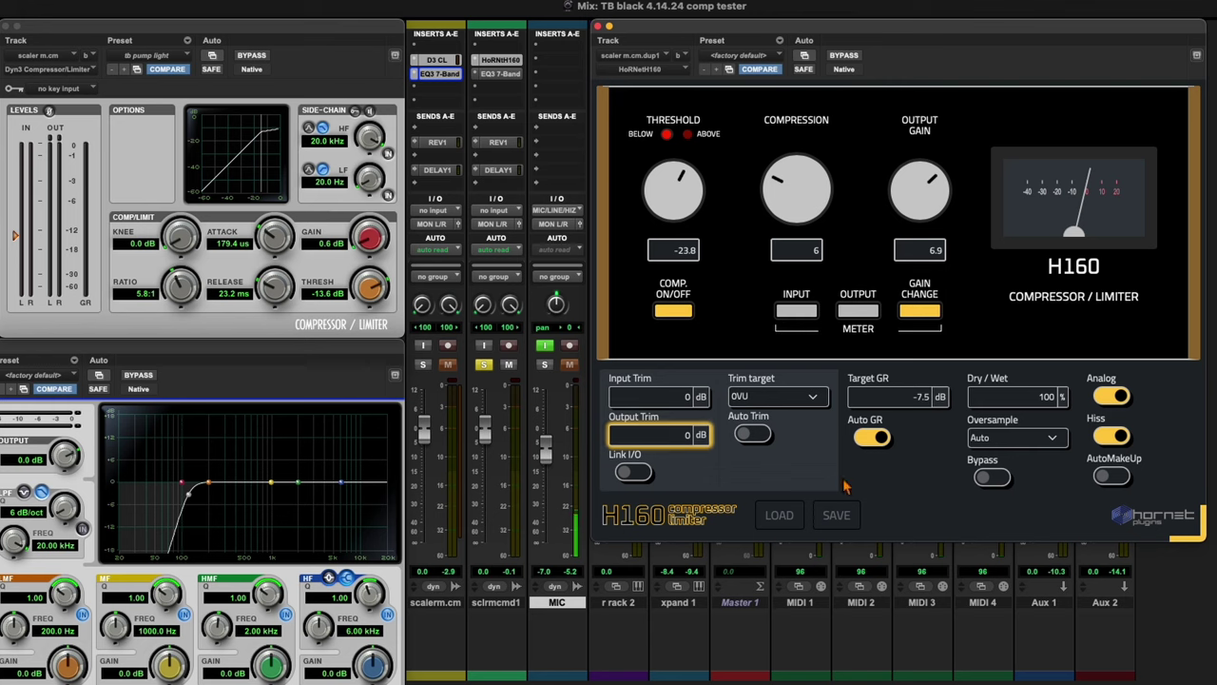
{"action": "key", "text": "space"}
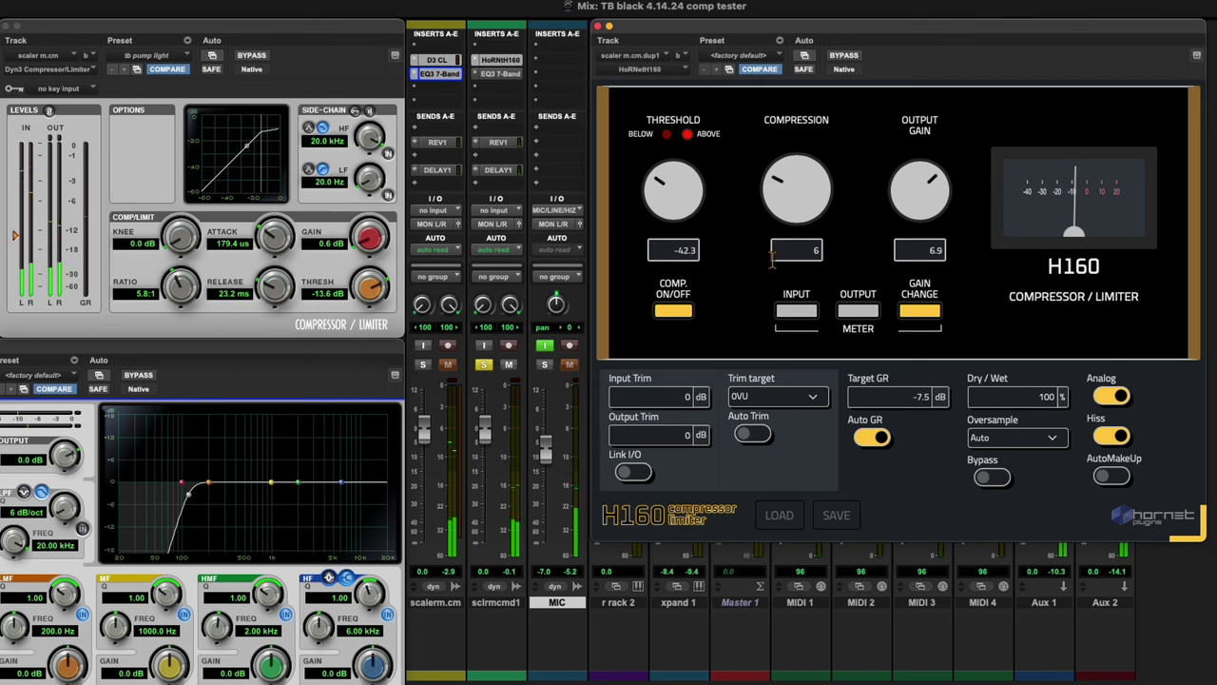
Set the H160's compression to 5.7, run Auto GR again and change the Target GR to -3 dB.
{"action": "scroll", "coordinate": [772, 252], "scroll_direction": "down", "scroll_amount": 5}
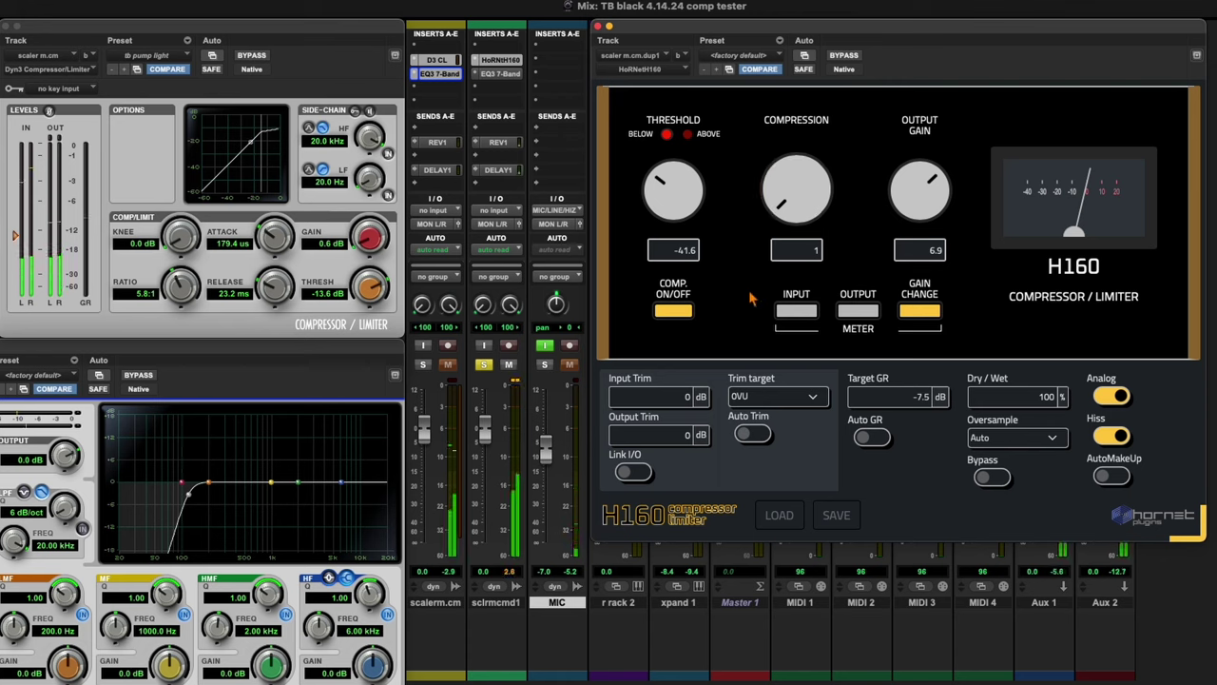
{"action": "left_click_drag", "start_coordinate": [771, 195], "coordinate": [789, 137]}
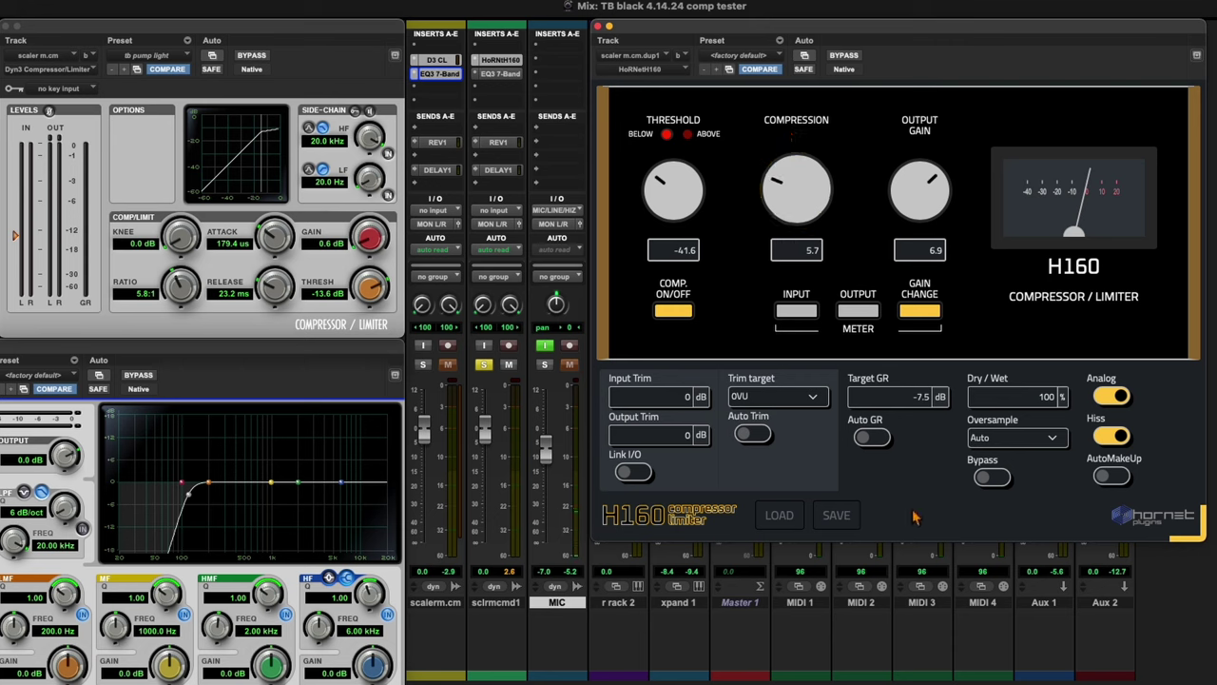
{"action": "left_click", "coordinate": [867, 436]}
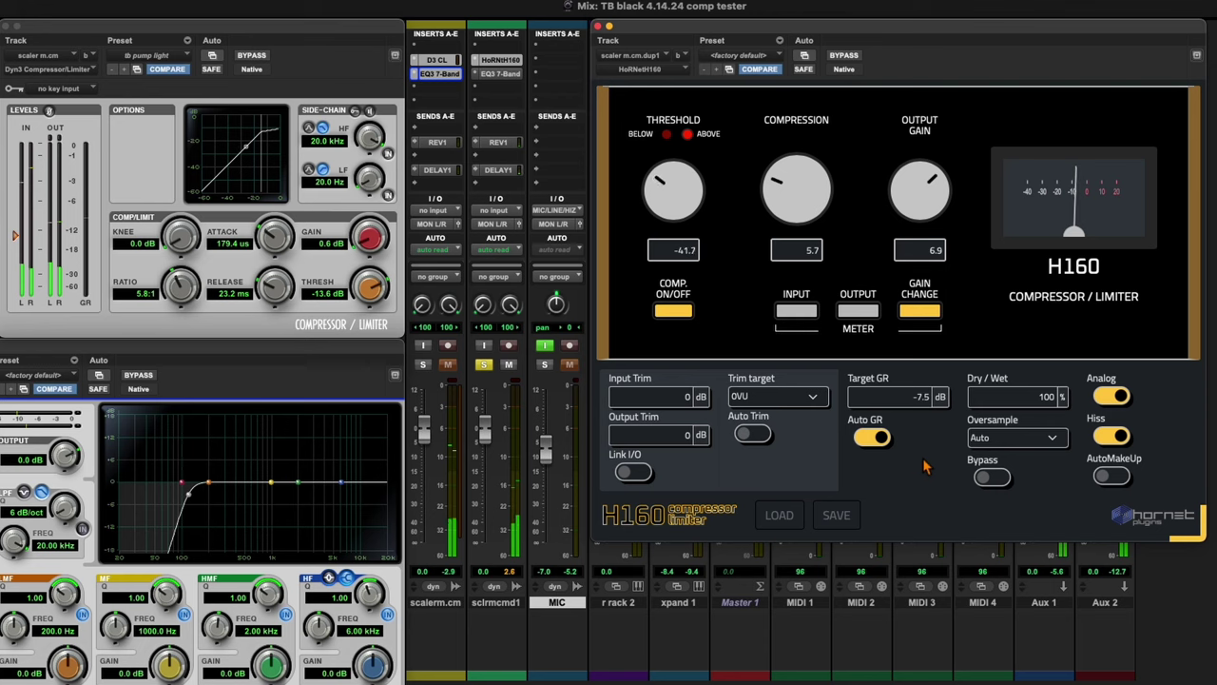
{"action": "left_click_drag", "start_coordinate": [919, 397], "coordinate": [923, 360]}
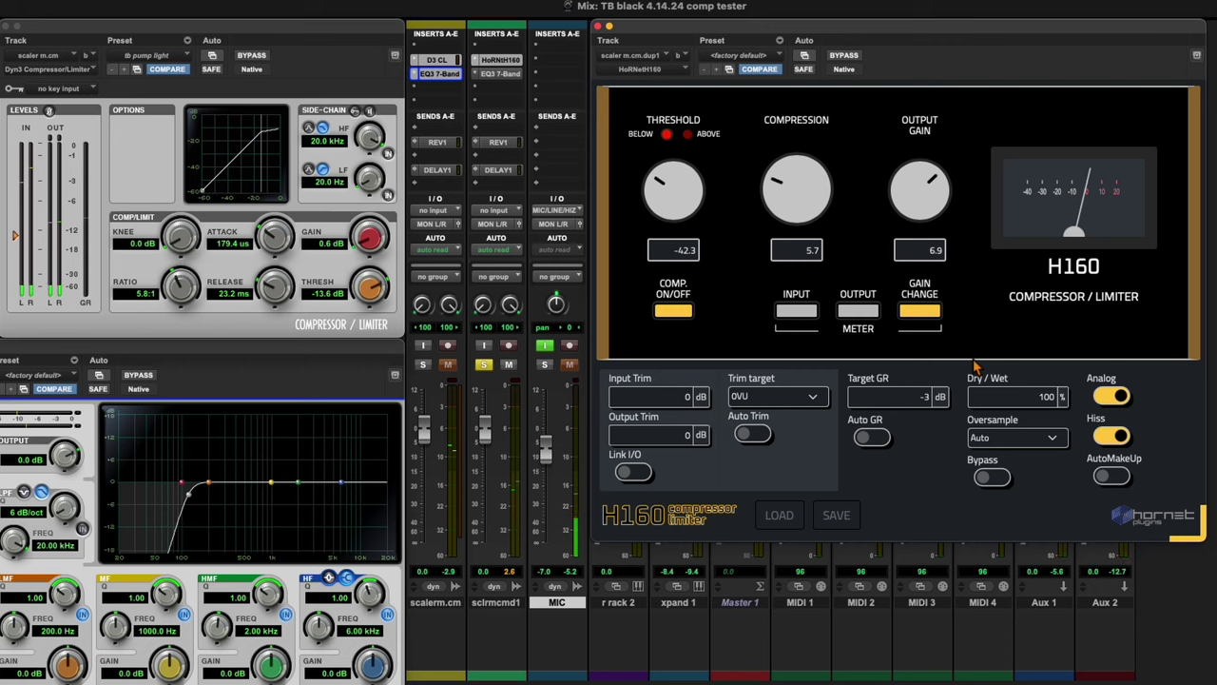
Set the H160's output gain to 0 and make its window slightly smaller.
{"action": "left_click", "coordinate": [933, 253]}
{"action": "left_click_drag", "start_coordinate": [918, 198], "coordinate": [905, 246]}
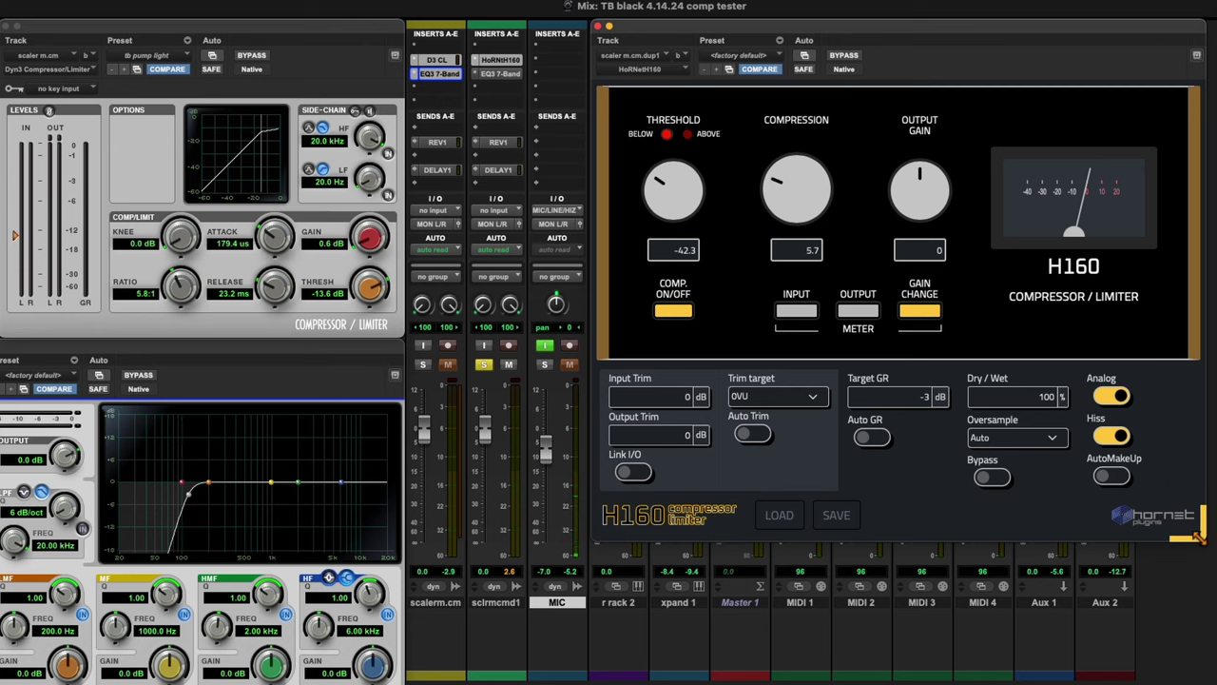
{"action": "mouse_move", "coordinate": [1201, 537]}
{"action": "left_mouse_down"}
{"action": "mouse_move", "coordinate": [1112, 461]}
{"action": "mouse_move", "coordinate": [1182, 528]}
{"action": "left_mouse_up"}
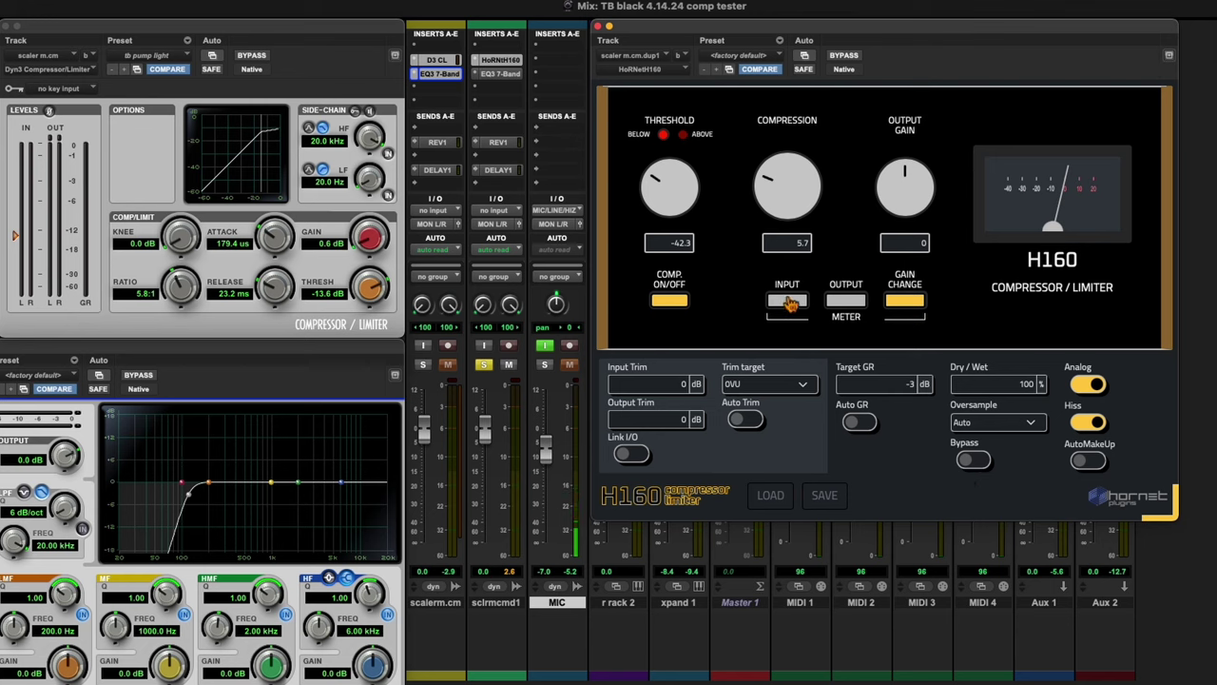
Adjust the H160's threshold by ear during playback, ending at -19.9.
{"action": "left_click_drag", "start_coordinate": [660, 188], "coordinate": [698, 122]}
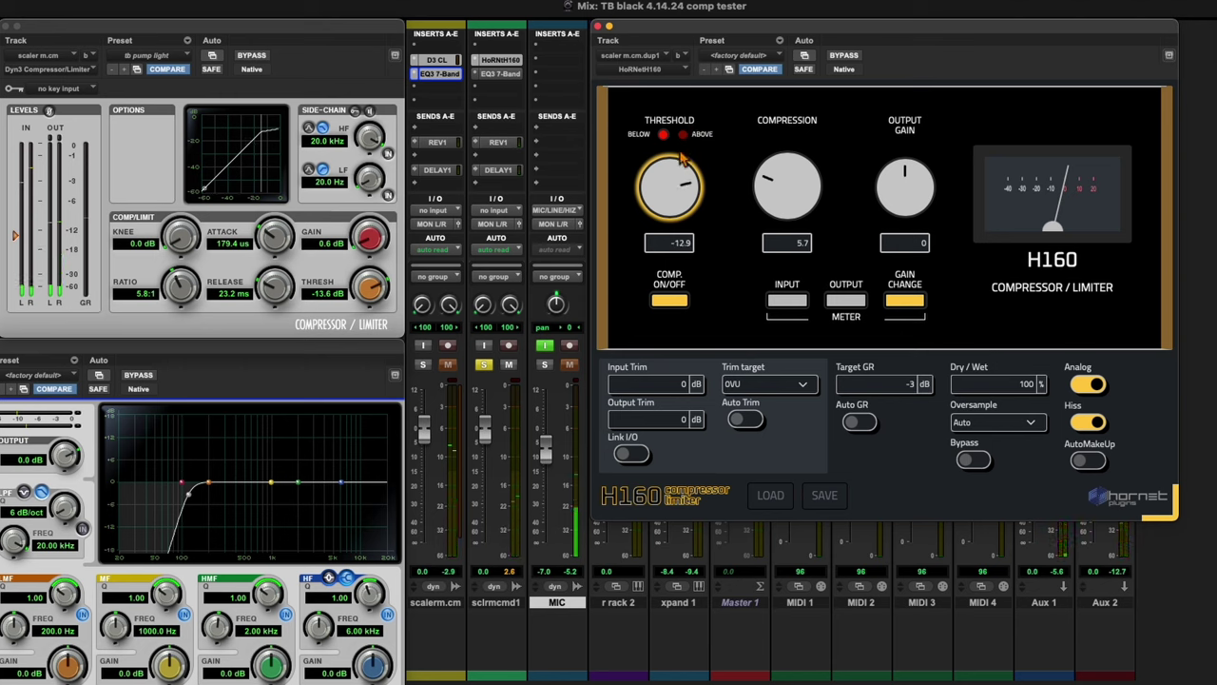
{"action": "left_click_drag", "start_coordinate": [700, 169], "coordinate": [671, 183]}
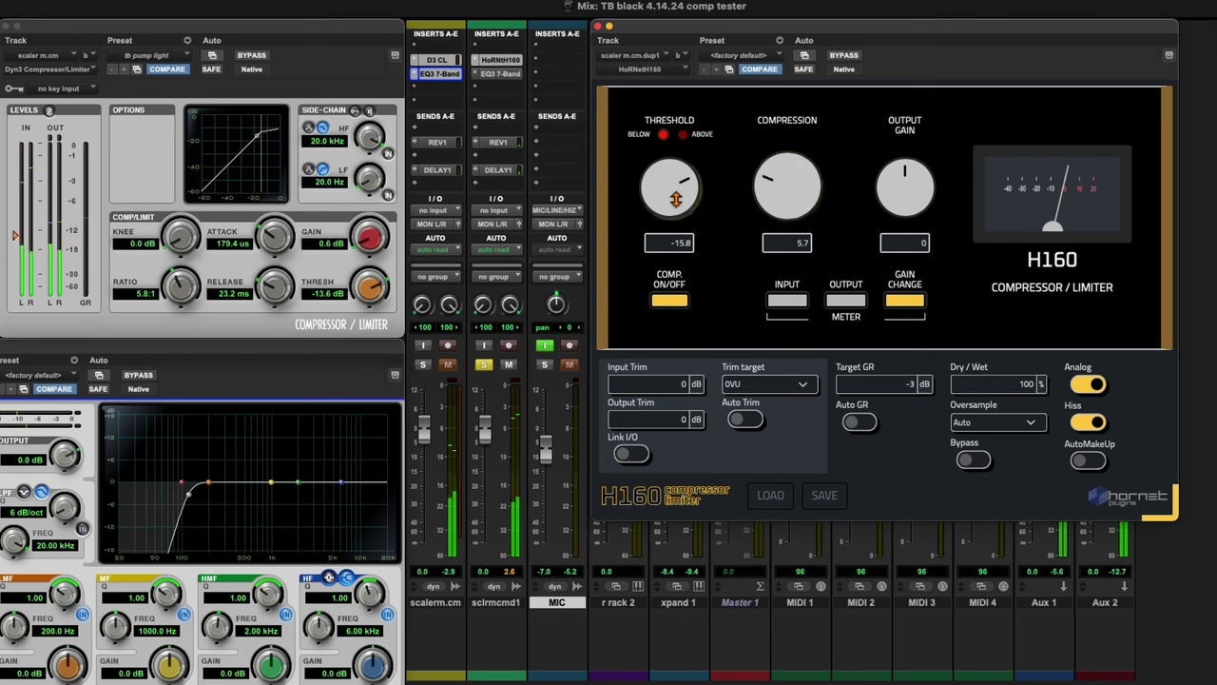
{"action": "left_click_drag", "start_coordinate": [678, 195], "coordinate": [678, 202]}
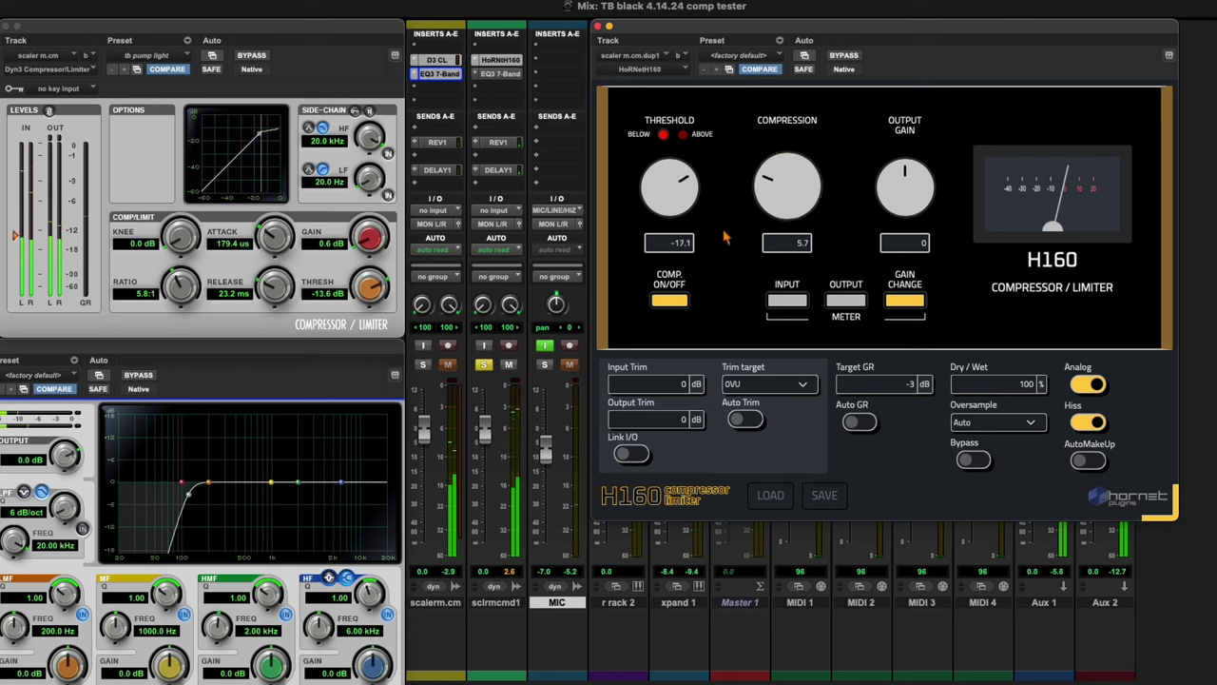
{"action": "left_click_drag", "start_coordinate": [667, 191], "coordinate": [666, 197]}
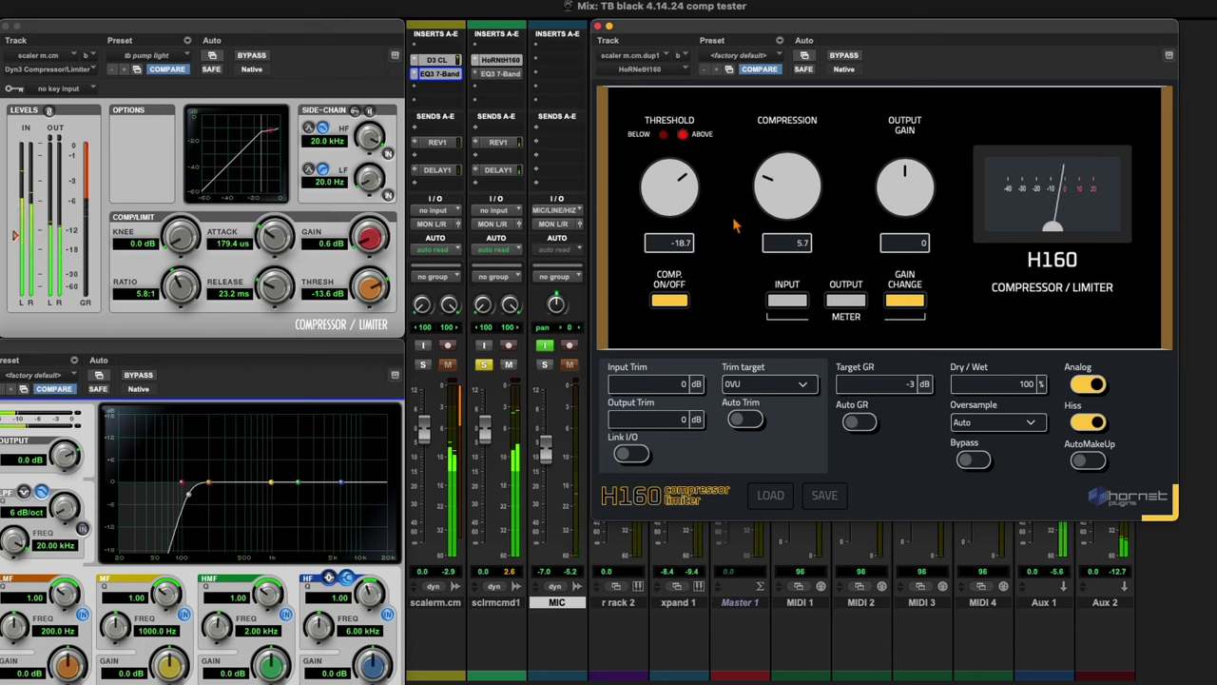
{"action": "left_click_drag", "start_coordinate": [673, 191], "coordinate": [674, 196]}
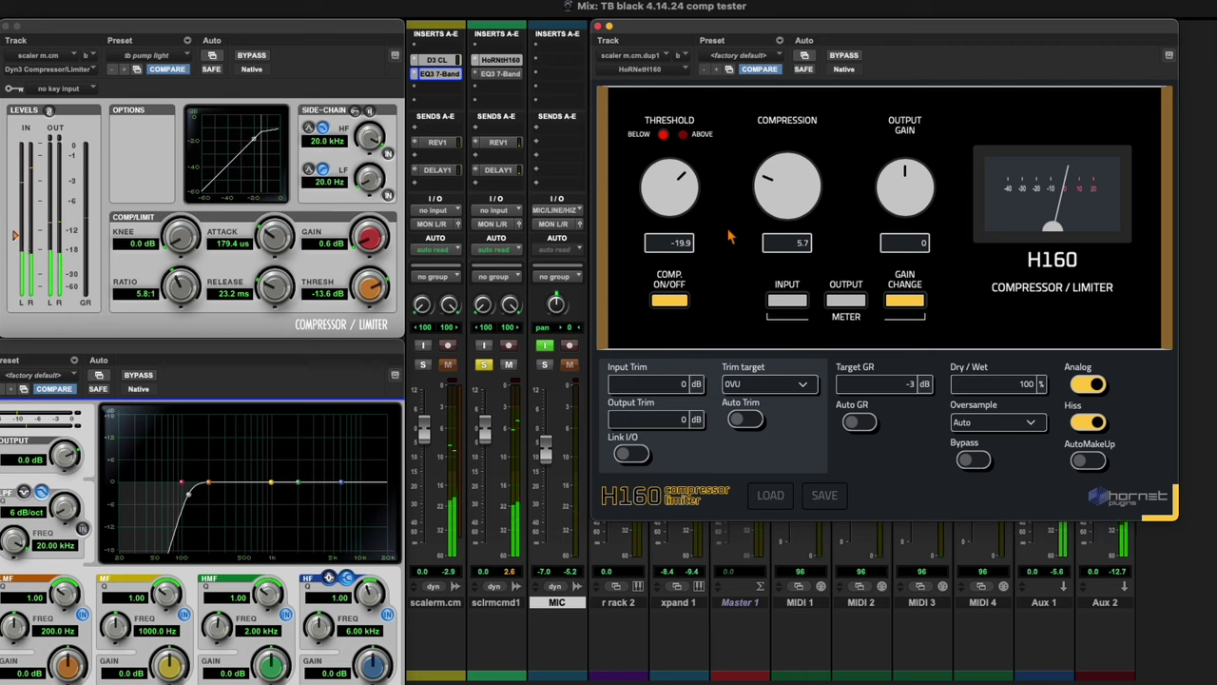
Raise the H160's output gain to 3.9 and compare the track with the plug-in bypassed and active.
{"action": "left_click_drag", "start_coordinate": [904, 183], "coordinate": [943, 168]}
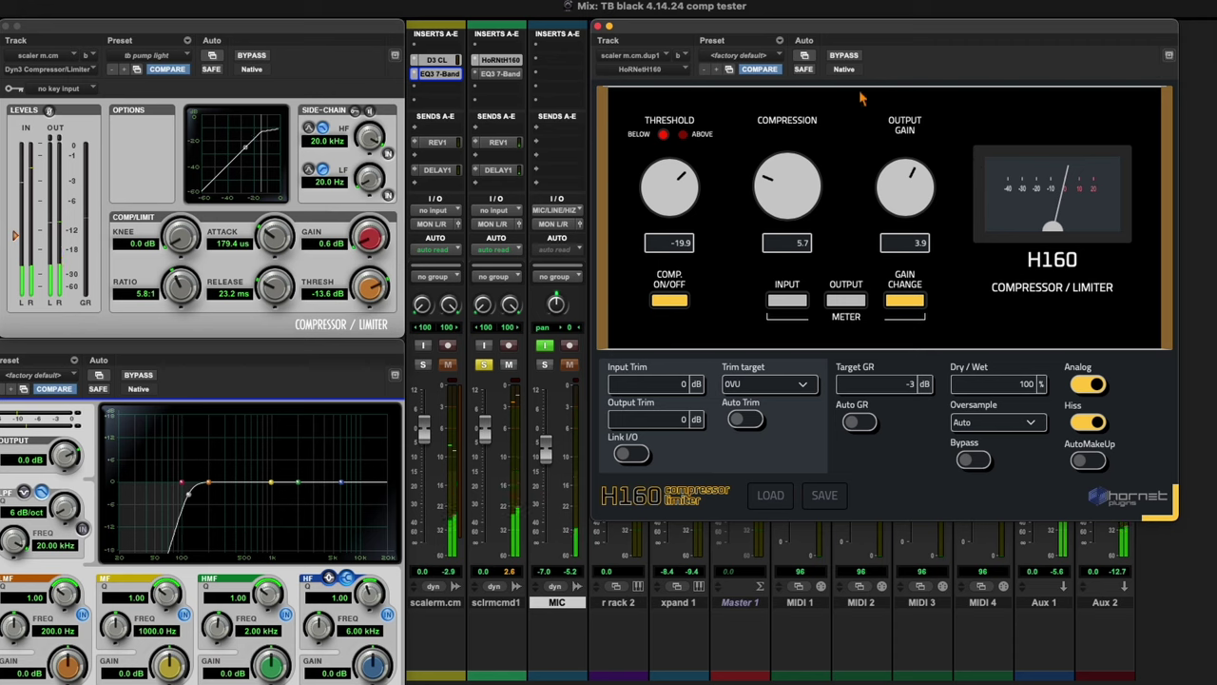
{"action": "left_click", "coordinate": [846, 56]}
{"action": "left_click", "coordinate": [845, 55]}
{"action": "left_click", "coordinate": [845, 55]}
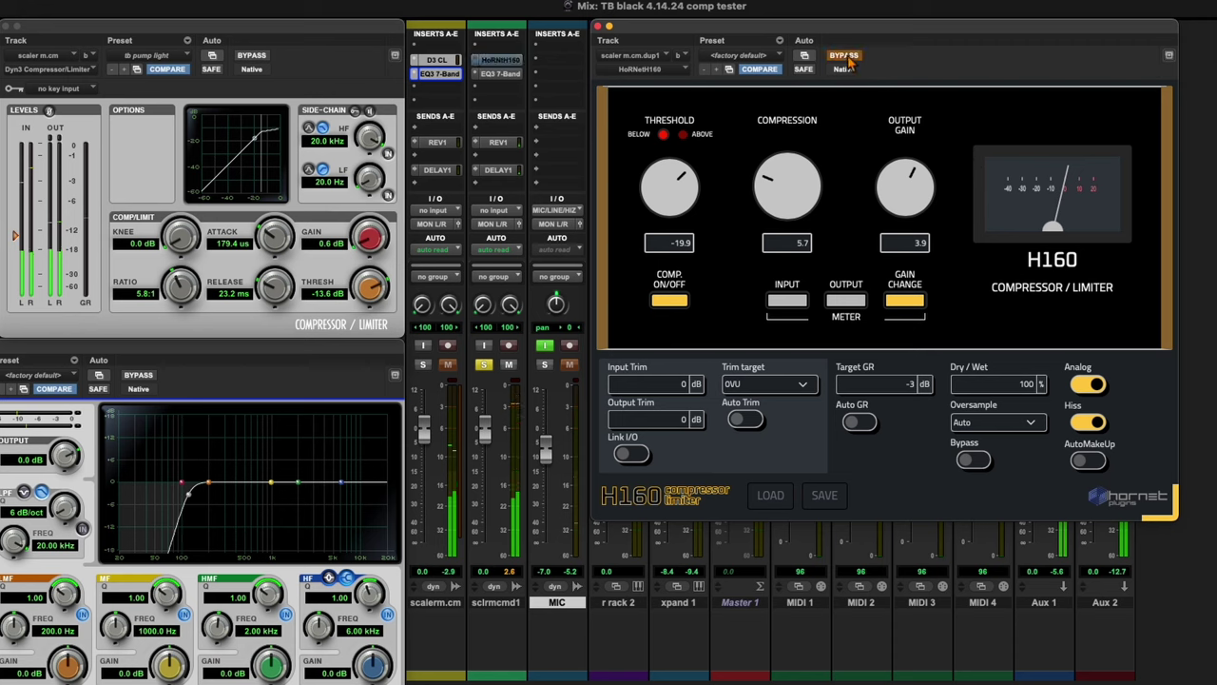
{"action": "left_click", "coordinate": [845, 55]}
Lower the H160's threshold to -20.8.
{"action": "left_click_drag", "start_coordinate": [670, 185], "coordinate": [670, 198]}
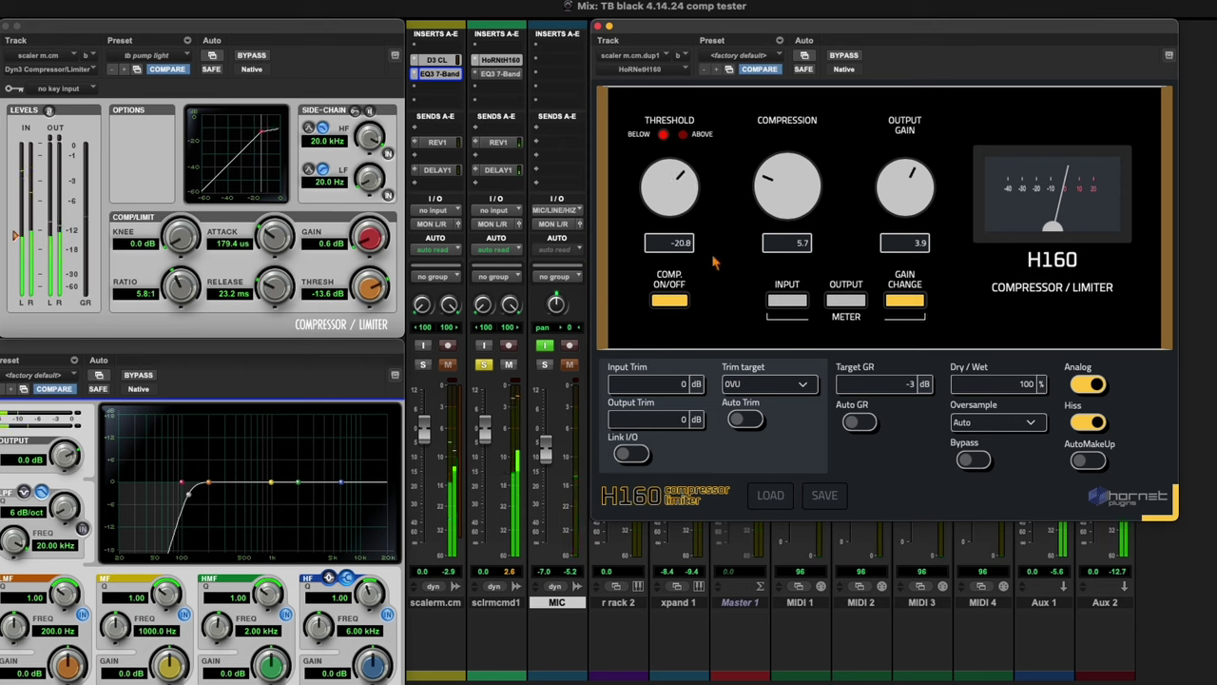